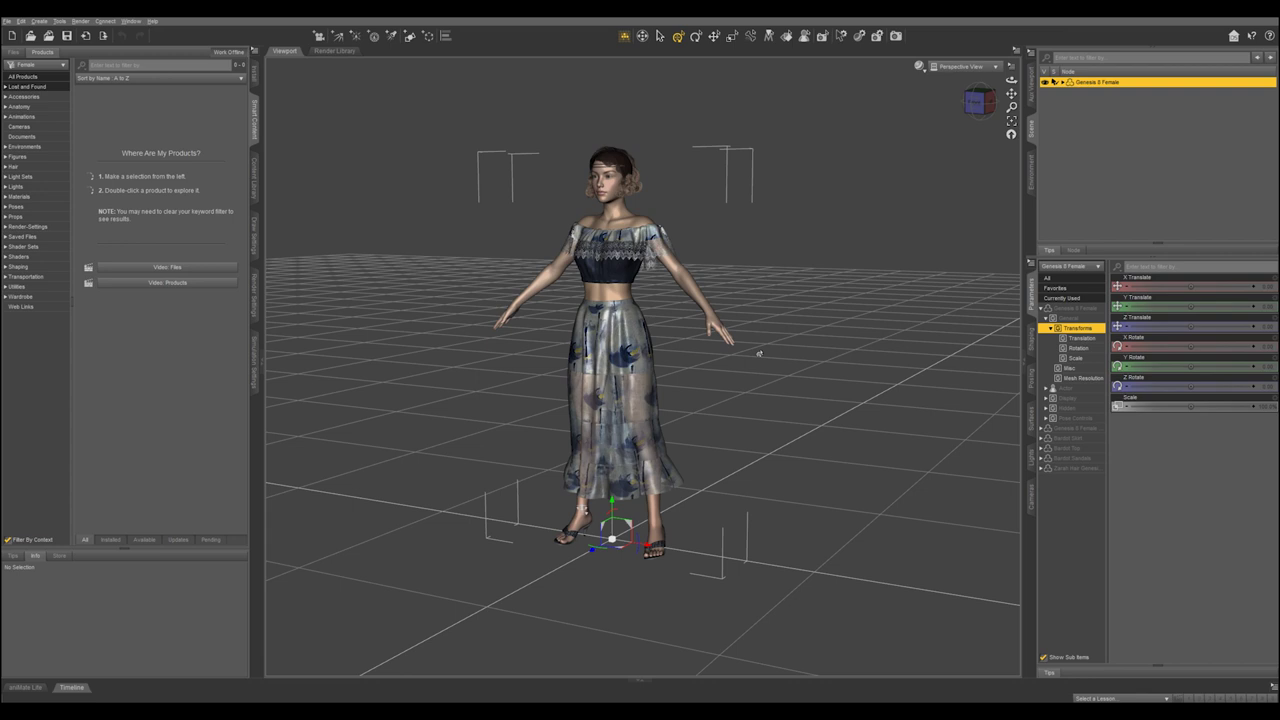
# - Switch to the Photos window to view the dForce Bardot Outfit product page in Capture.PNG, and minimize it again
pyautogui.moveTo(683, 712)
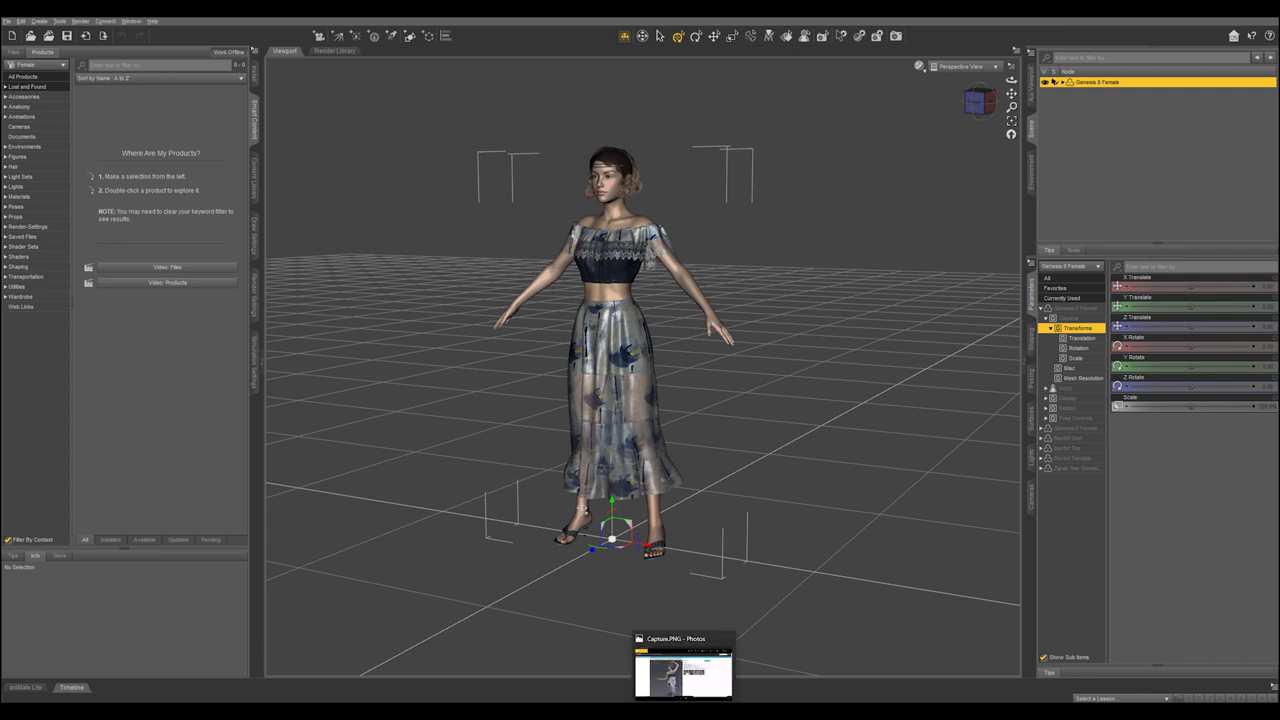
pyautogui.click(683, 675)
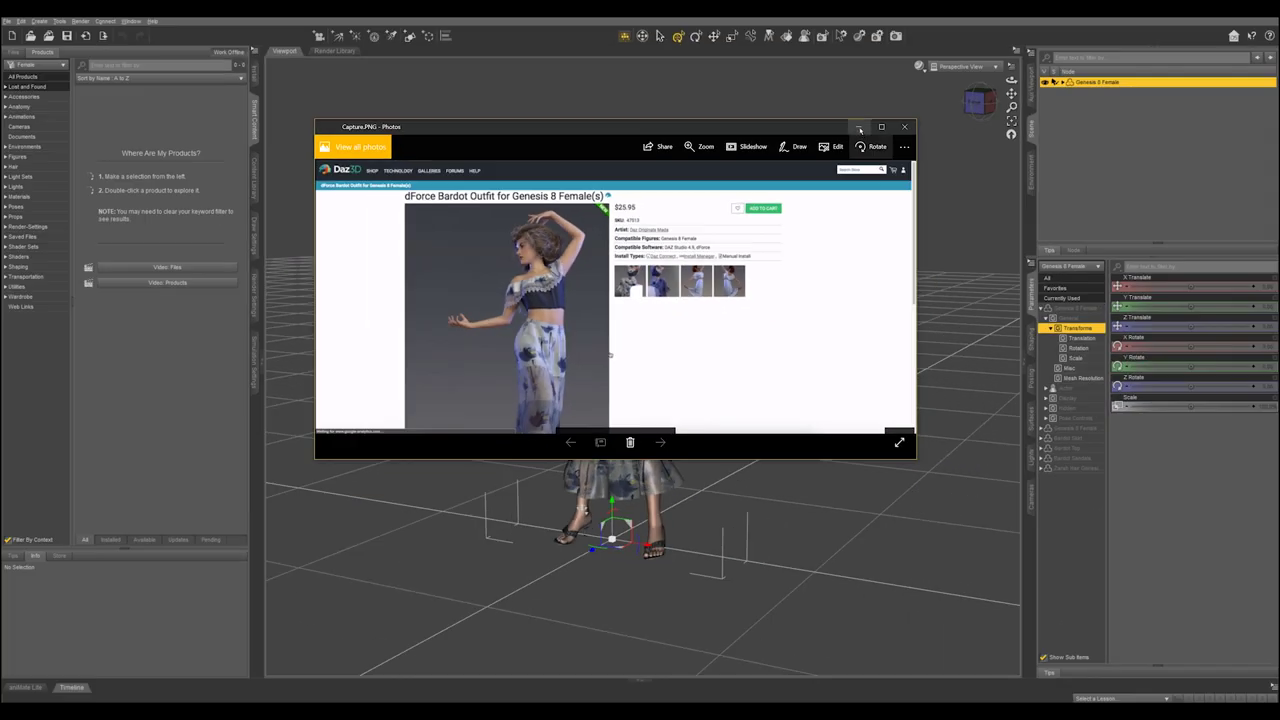
pyautogui.click(858, 128)
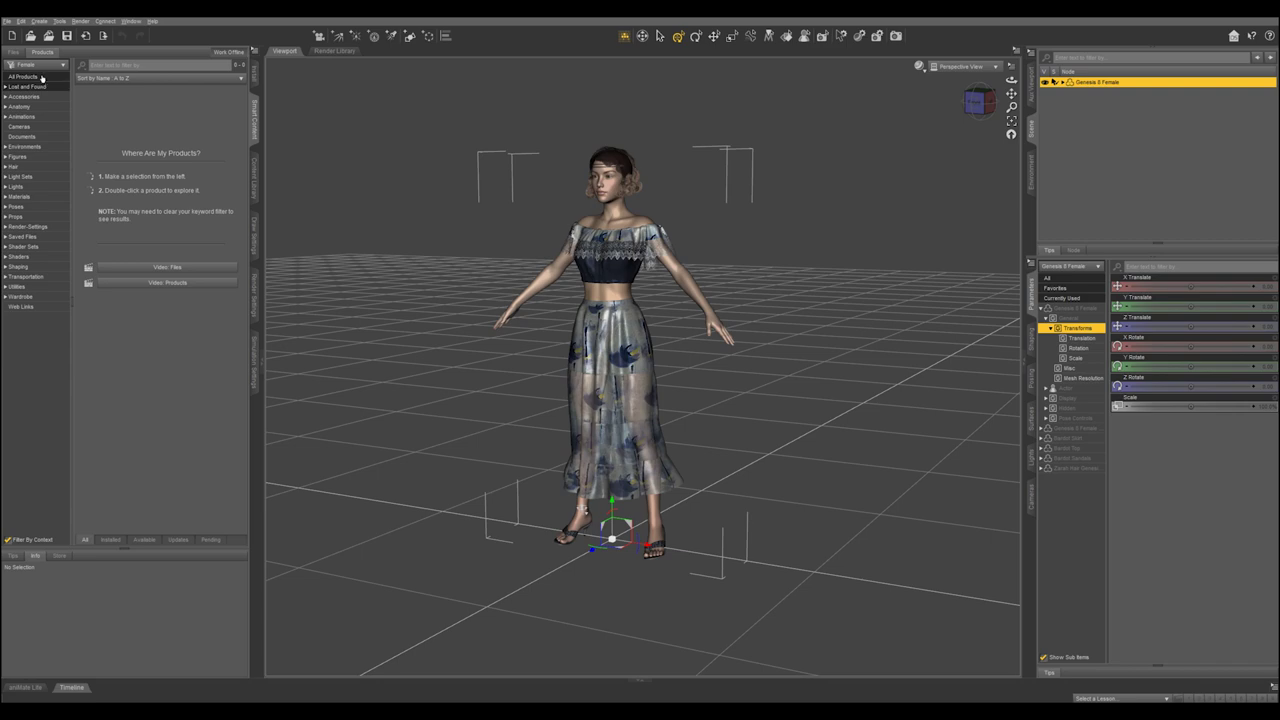
# - Apply the jumping pose RS AS Pose 056 Flat Feet Mirror to the Genesis 8 Female figure and view it from the side
pyautogui.click(12, 52)
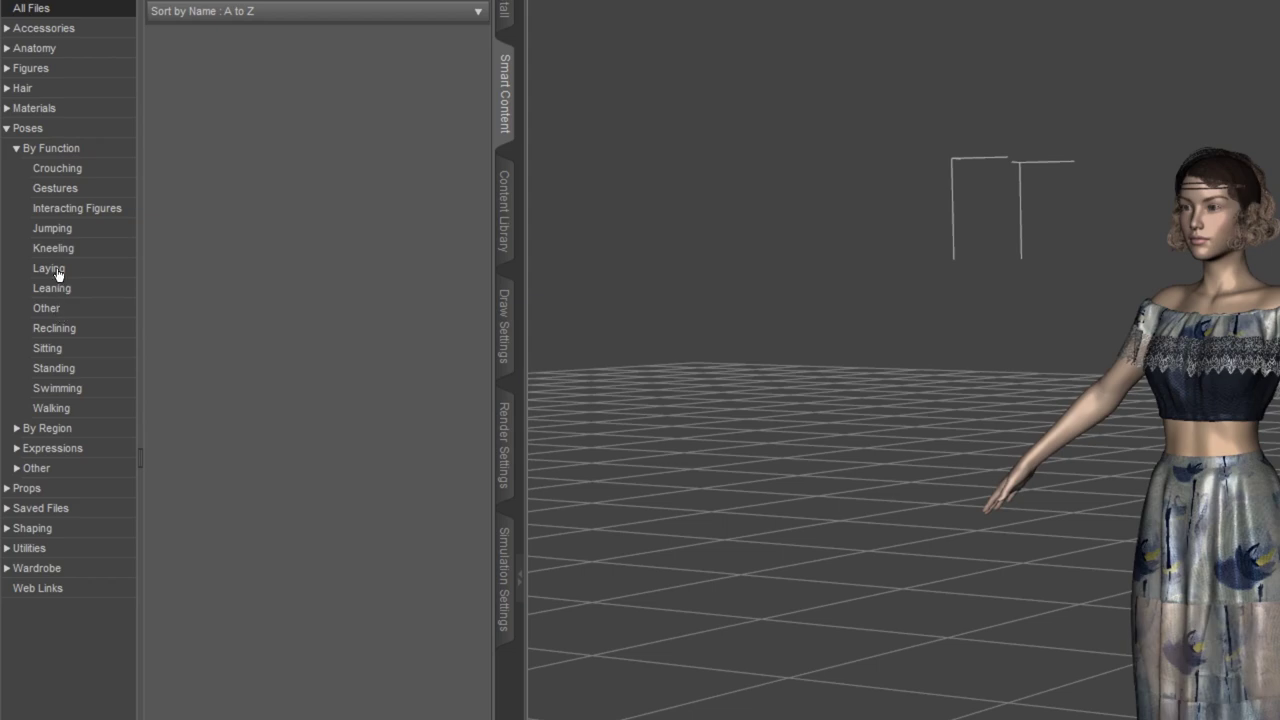
pyautogui.click(53, 233)
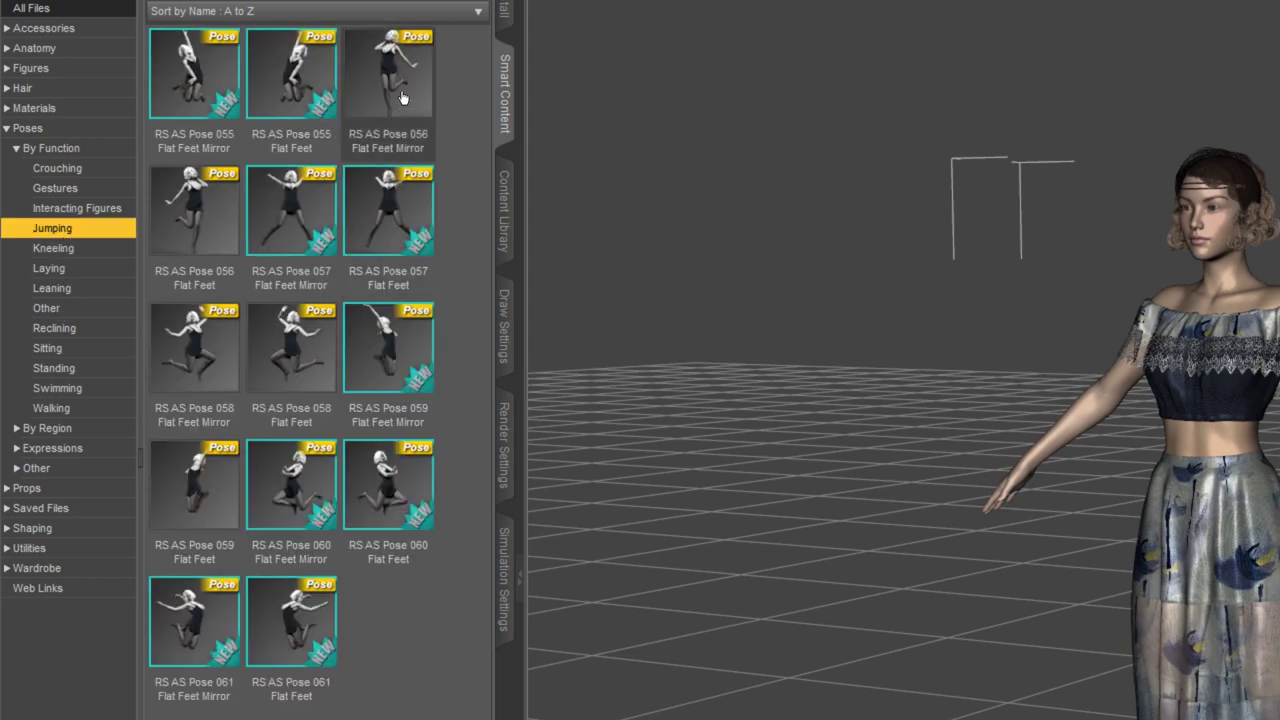
pyautogui.doubleClick(401, 97)
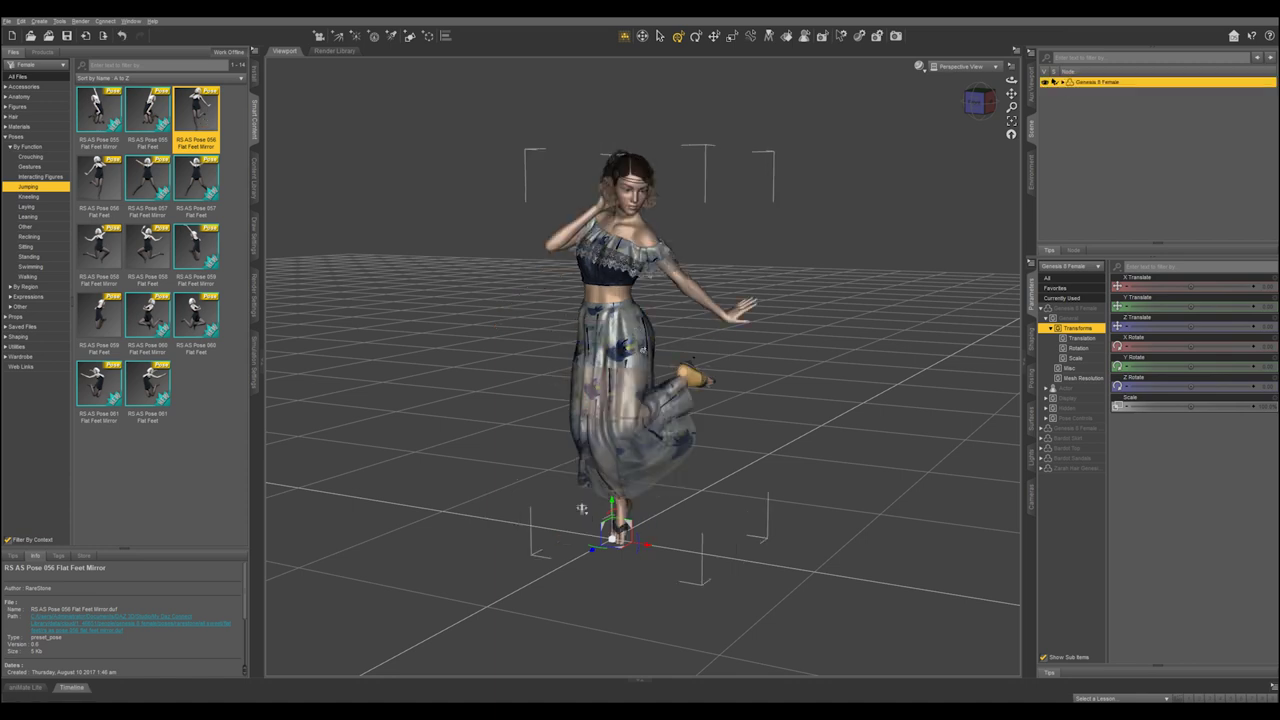
pyautogui.keyDown('alt'); pyautogui.moveTo(810, 430); pyautogui.dragTo(773, 428); pyautogui.keyUp('alt')
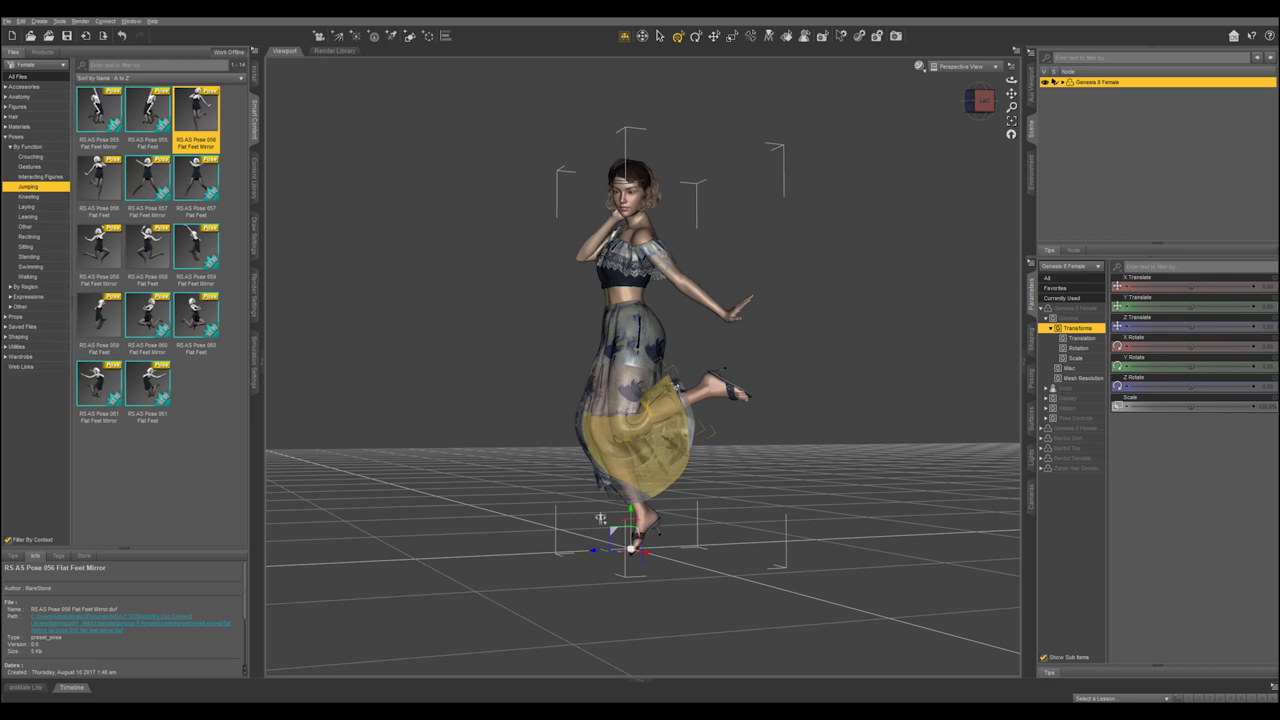
# - Review the dForce environment and simulation settings, and simulate the outfit on the current frame
pyautogui.click(254, 350)
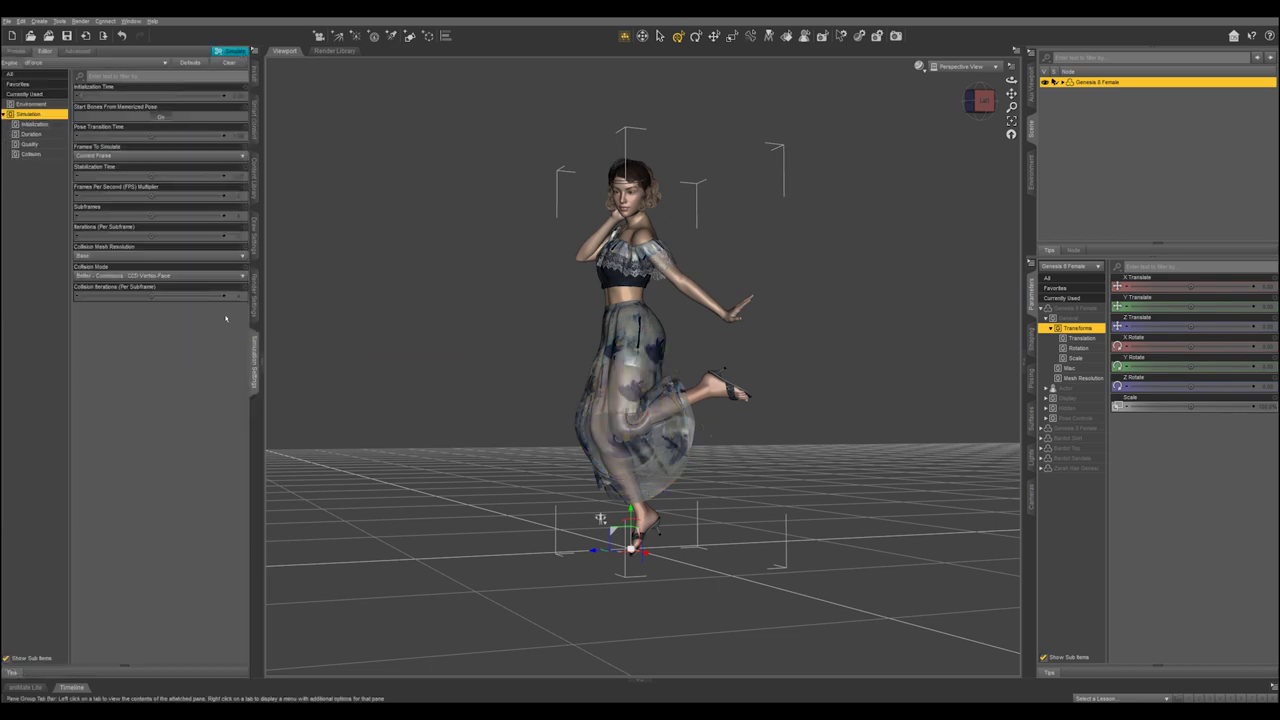
pyautogui.click(66, 125)
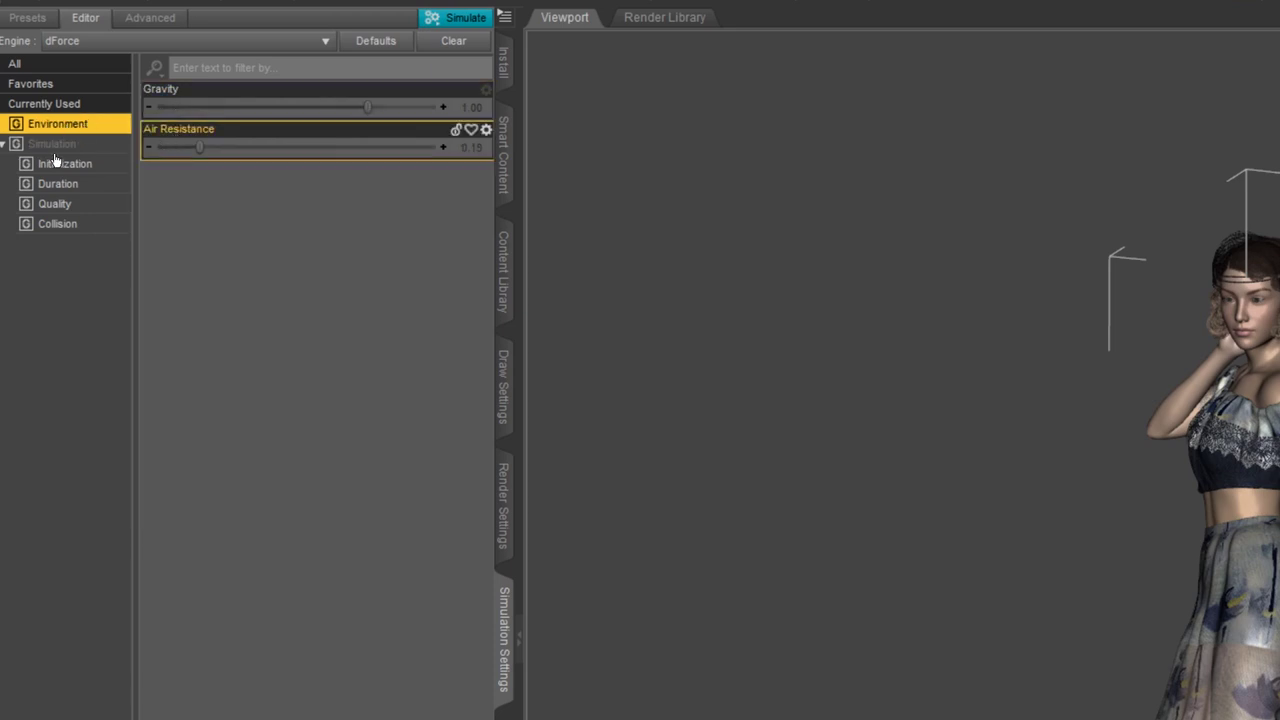
pyautogui.click(55, 147)
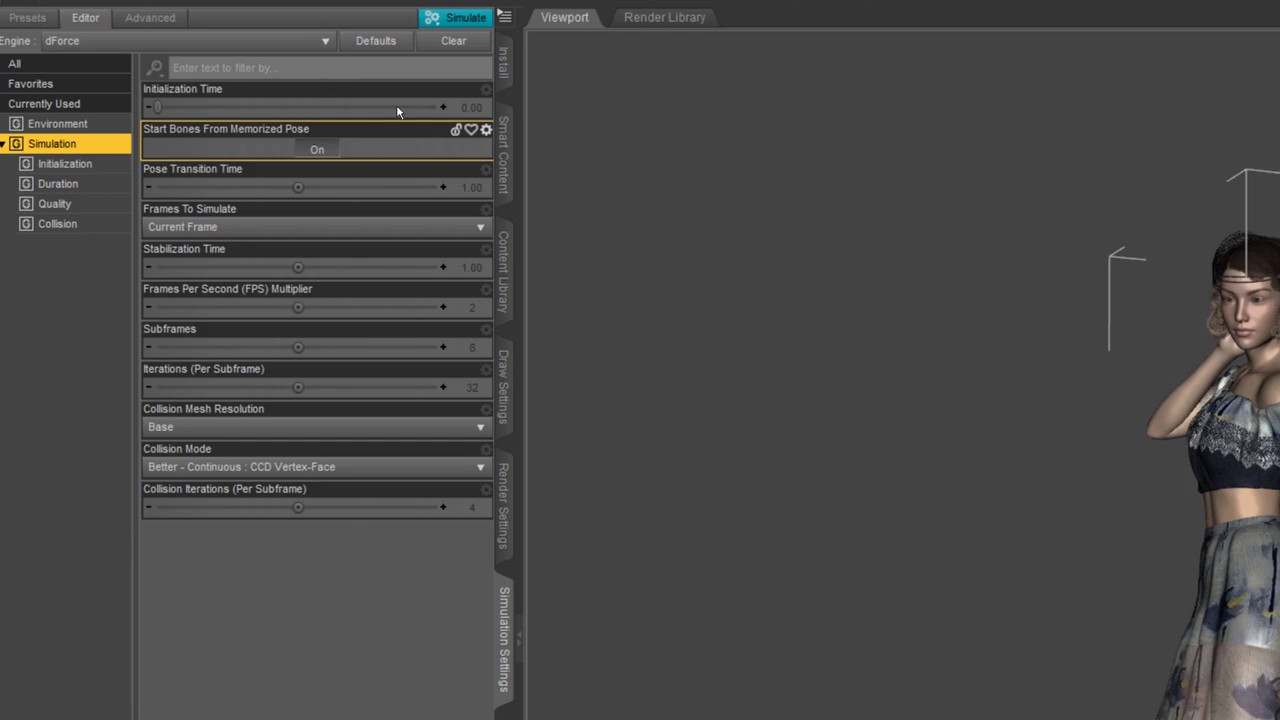
pyautogui.click(466, 21)
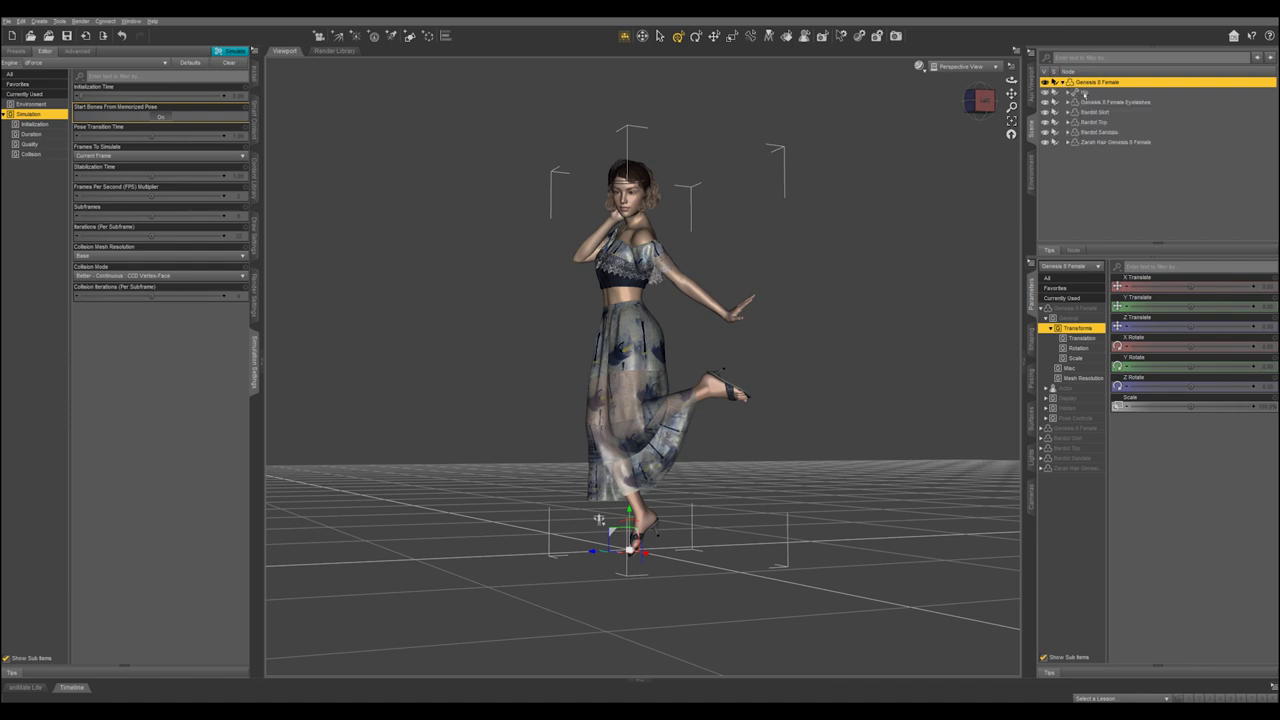
# - Select the figure's Hip, restore the whole figure's default pose, and view it from the front
pyautogui.click(1084, 92)
pyautogui.click(283, 71)
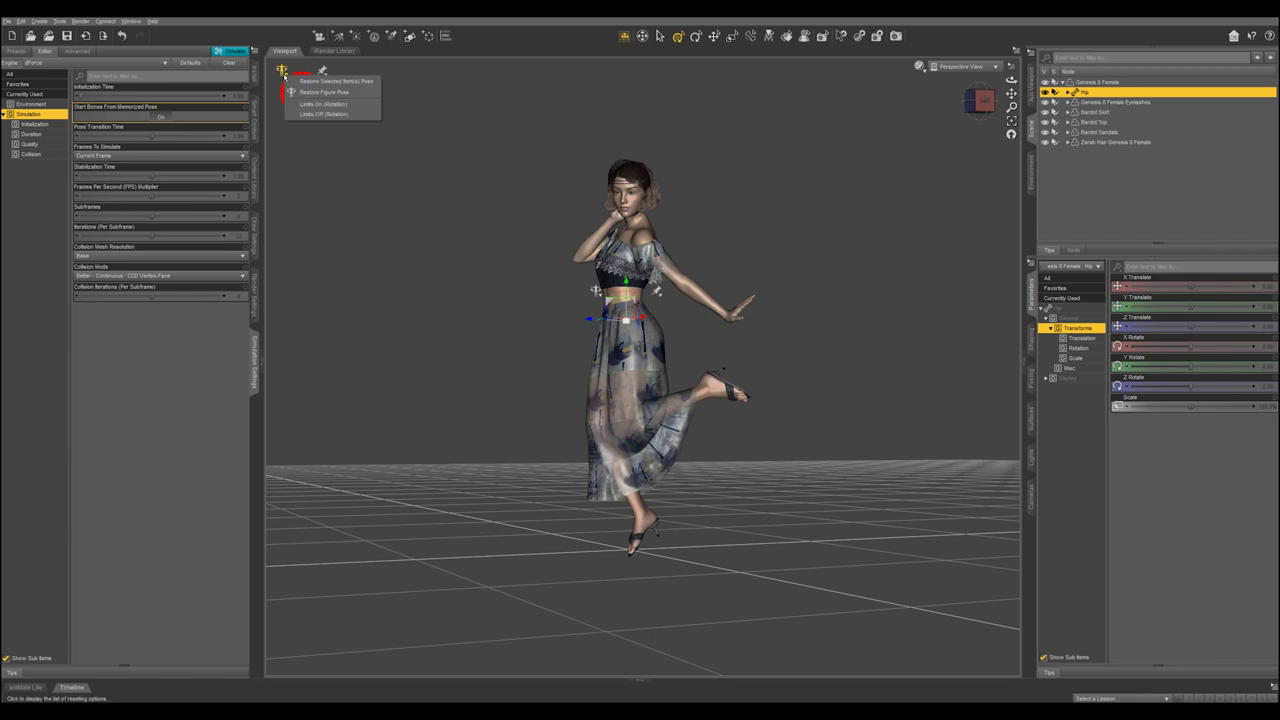
pyautogui.click(288, 82)
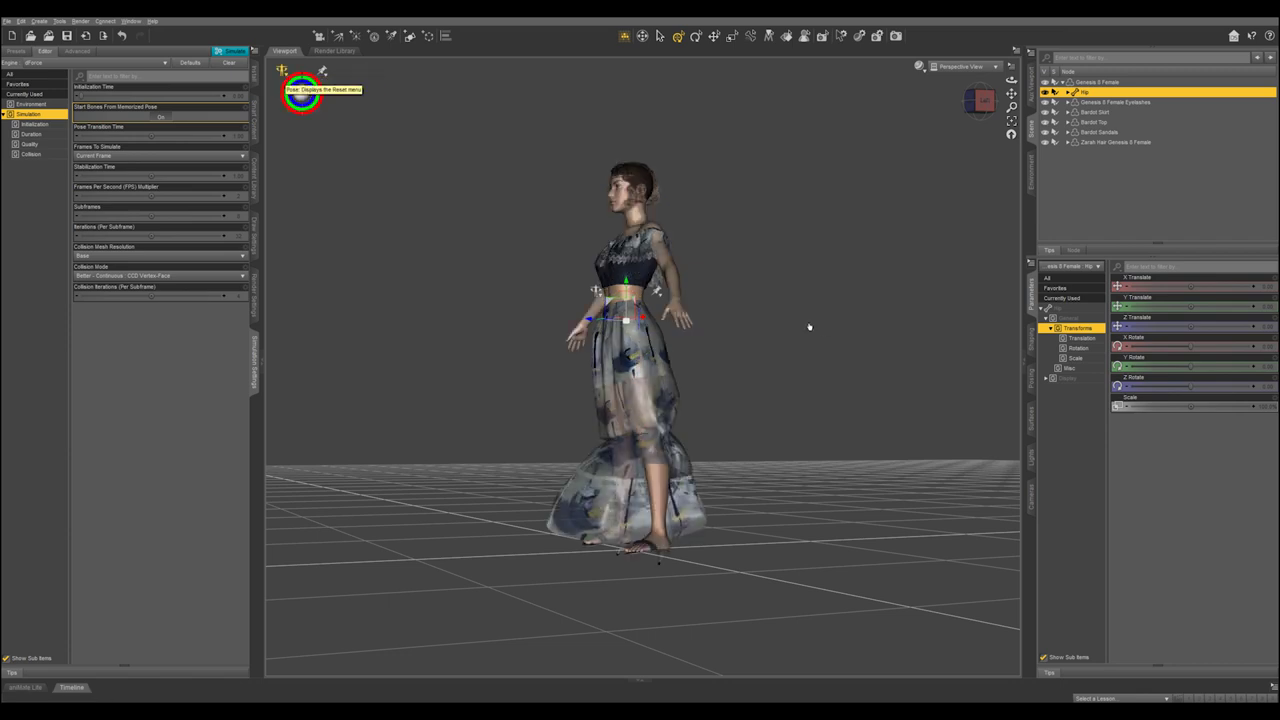
pyautogui.keyDown('alt'); pyautogui.moveTo(700, 330); pyautogui.dragTo(869, 335); pyautogui.keyUp('alt')
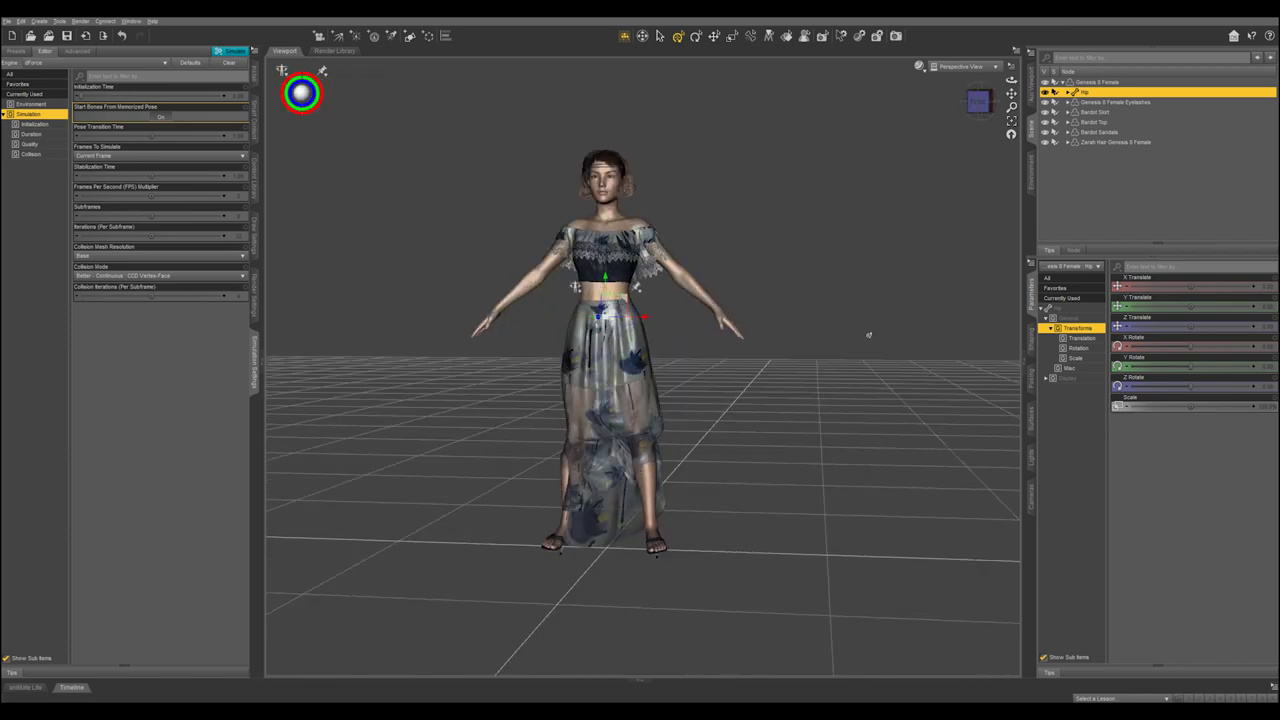
# - Open the animation timeline and set the total number of frames to 90
pyautogui.click(71, 687)
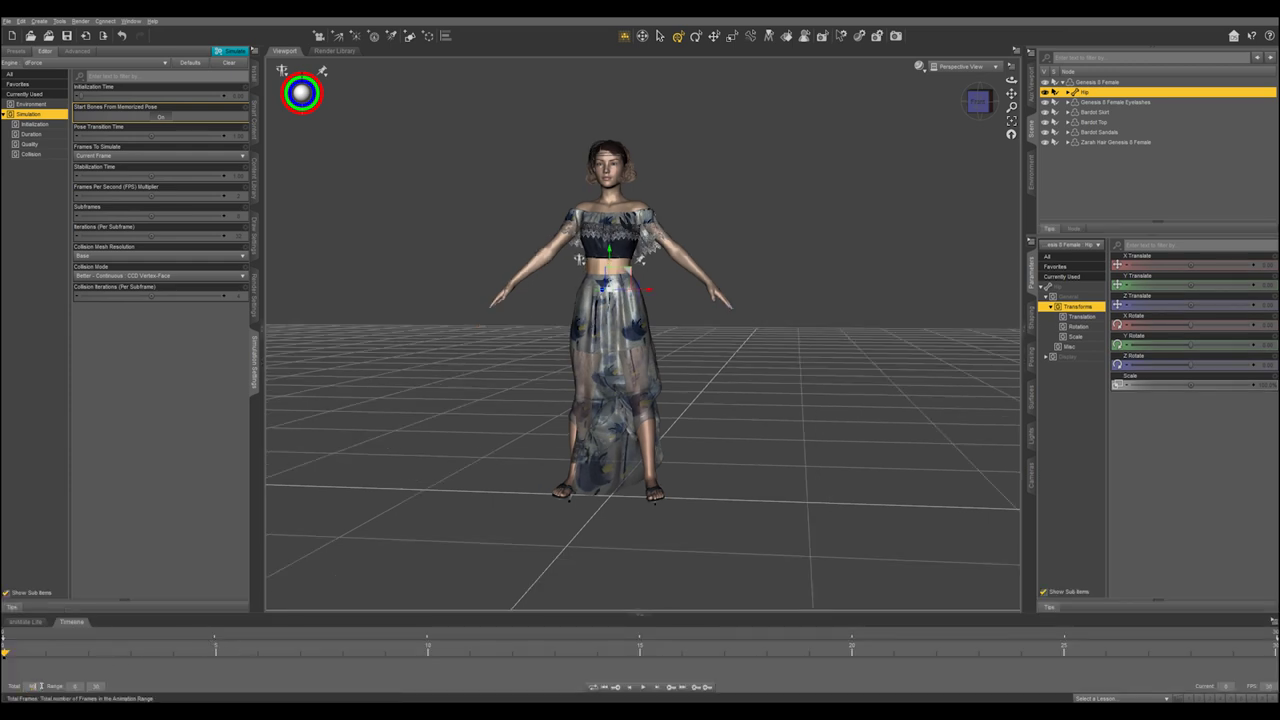
pyautogui.write('90')
pyautogui.press('Return')
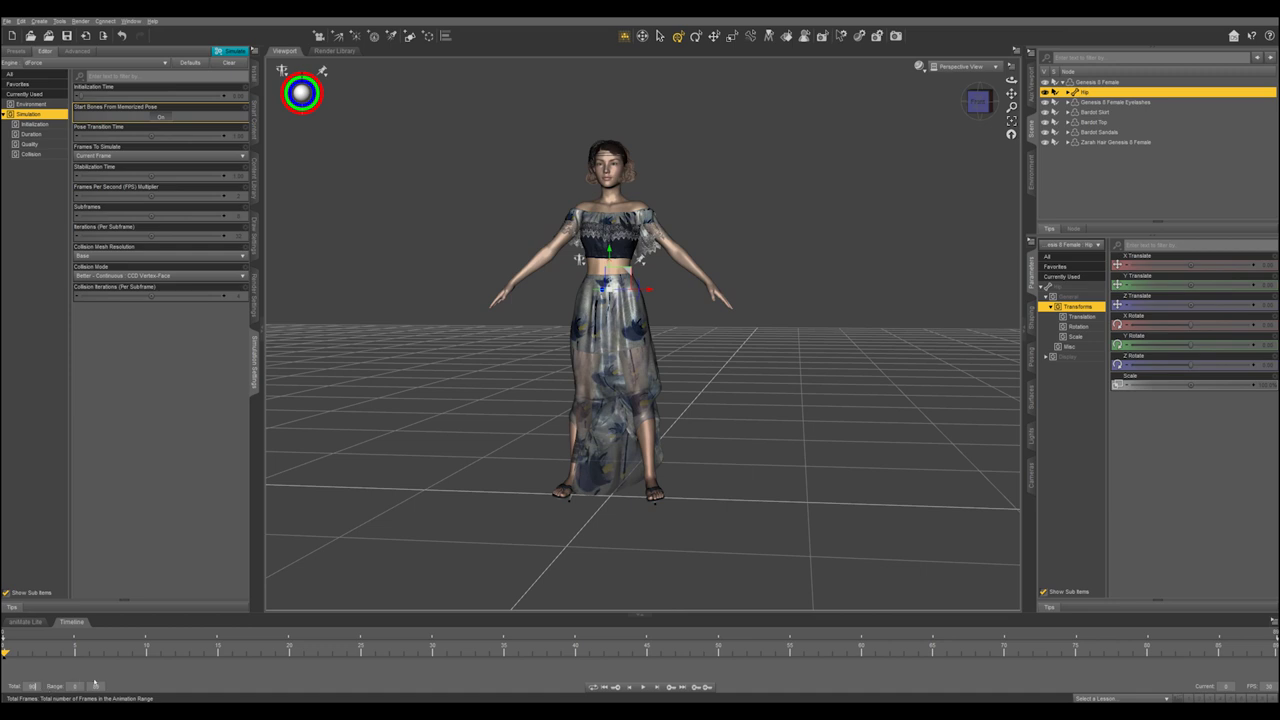
# - Apply RS AS Pose 056 Flat Feet Mirror to the figure at frame 15
pyautogui.click(217, 651)
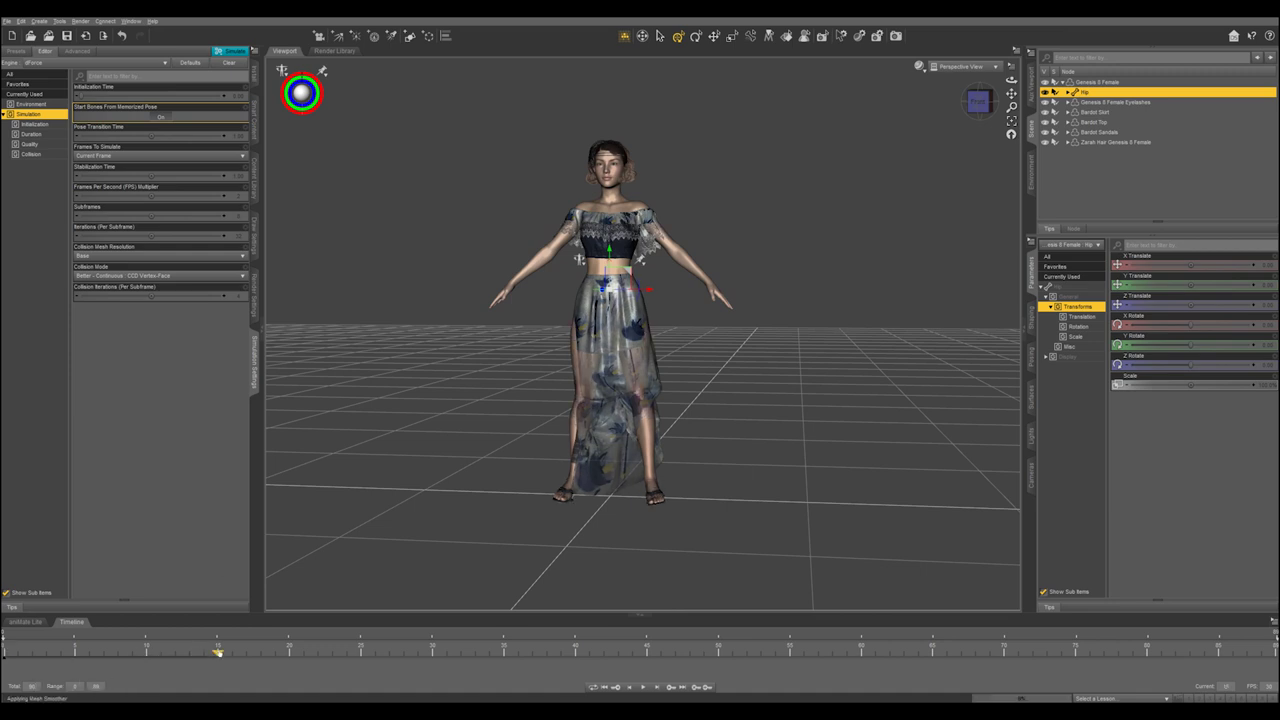
pyautogui.click(255, 120)
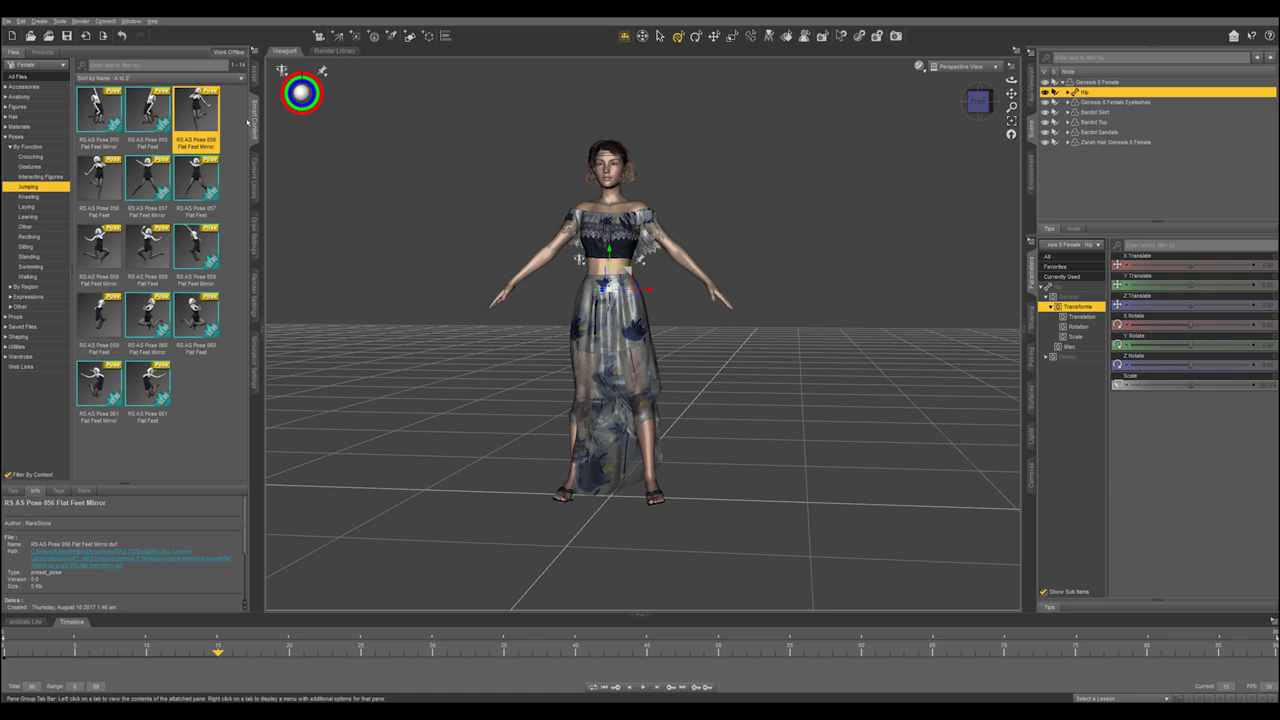
pyautogui.doubleClick(193, 116)
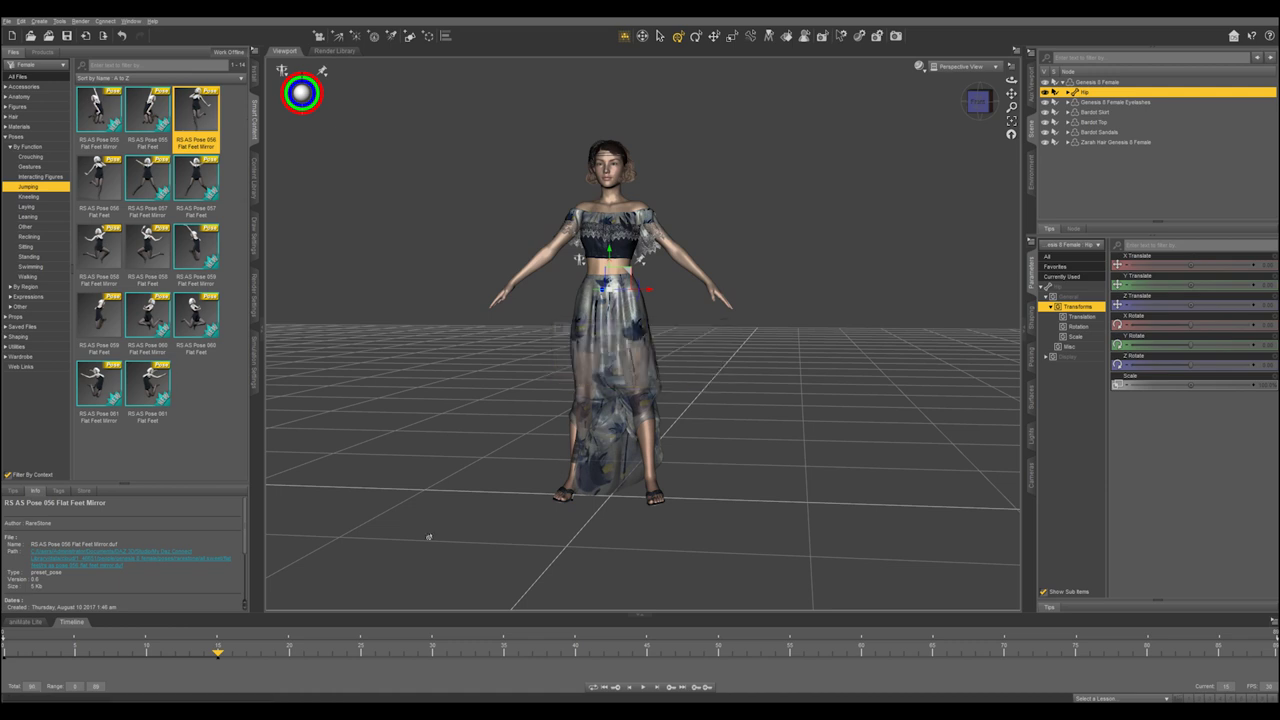
# - Apply RS AS Pose 058 Flat Feet Mirror at frame 40 and RS AS Pose 058 Flat Feet at frame 65, and scrub through the timeline
pyautogui.click(575, 650)
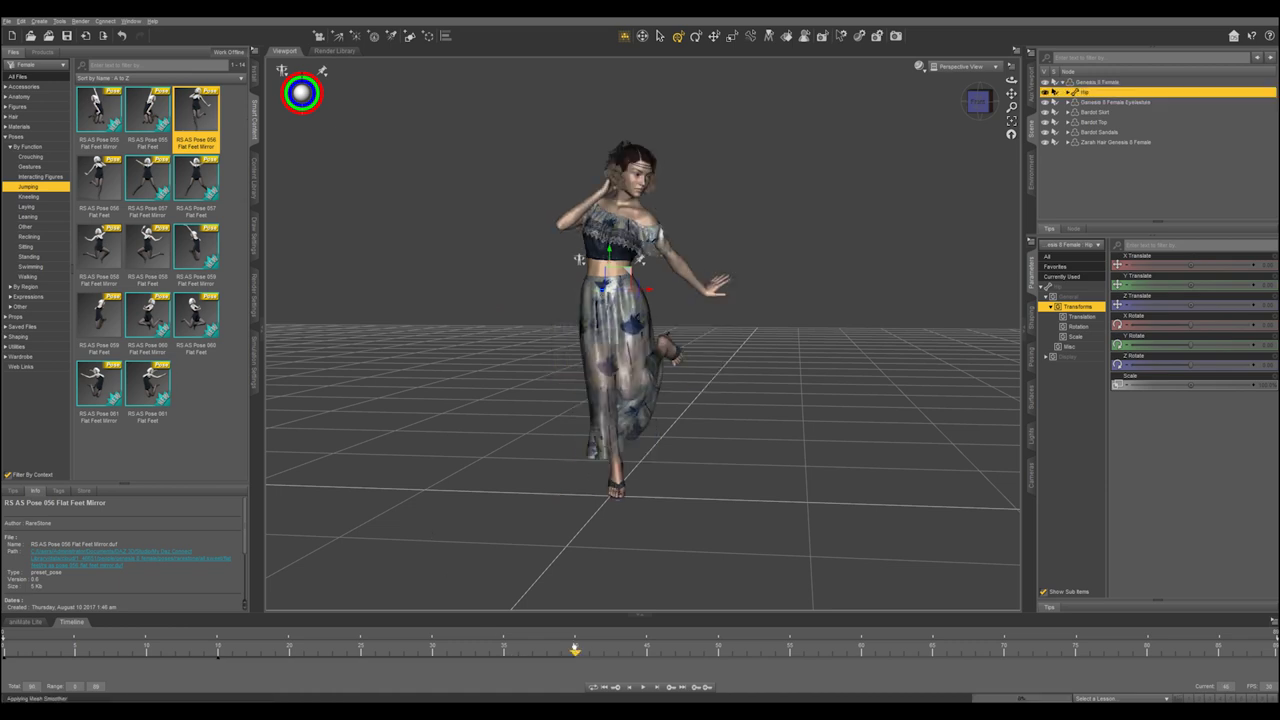
pyautogui.click(100, 250)
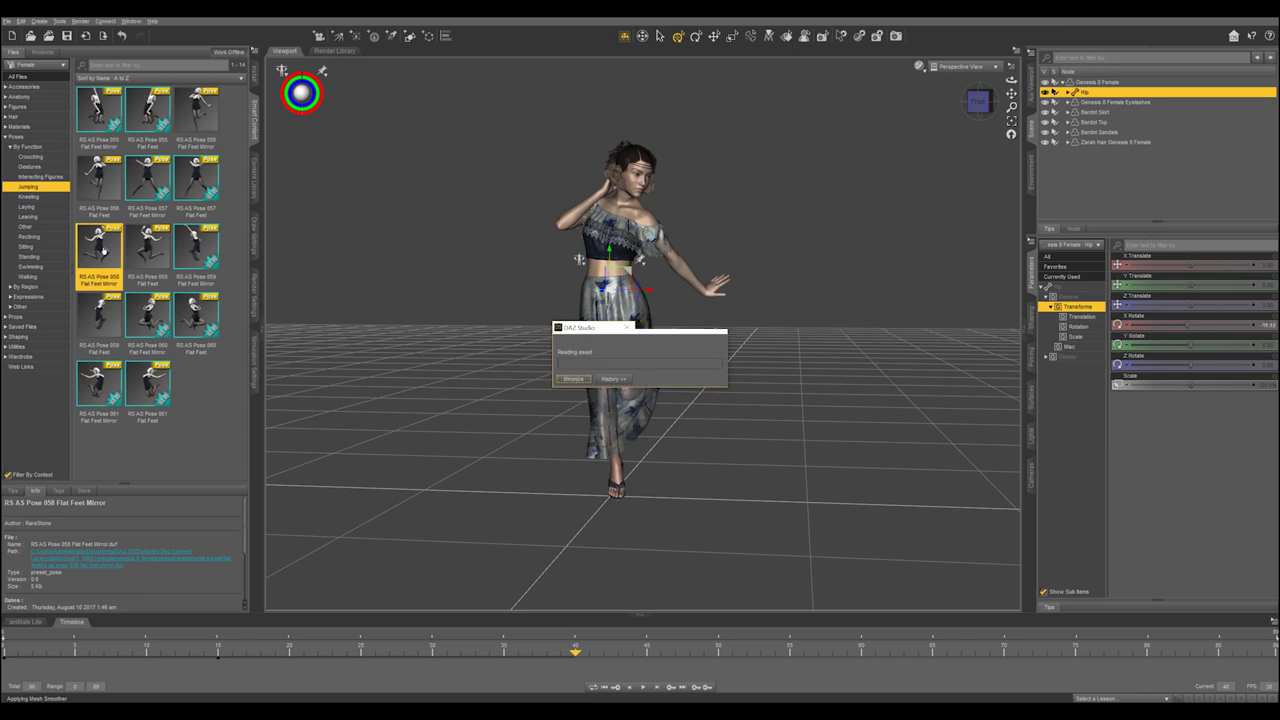
pyautogui.click(932, 651)
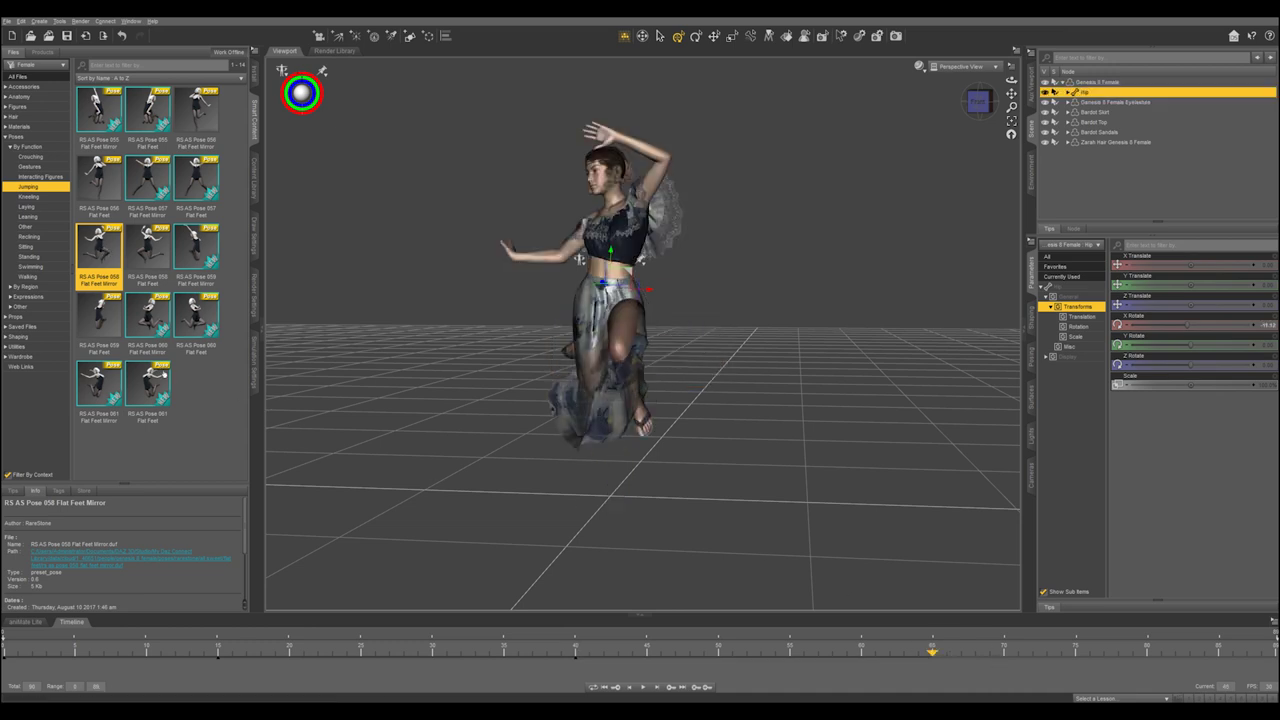
pyautogui.doubleClick(152, 256)
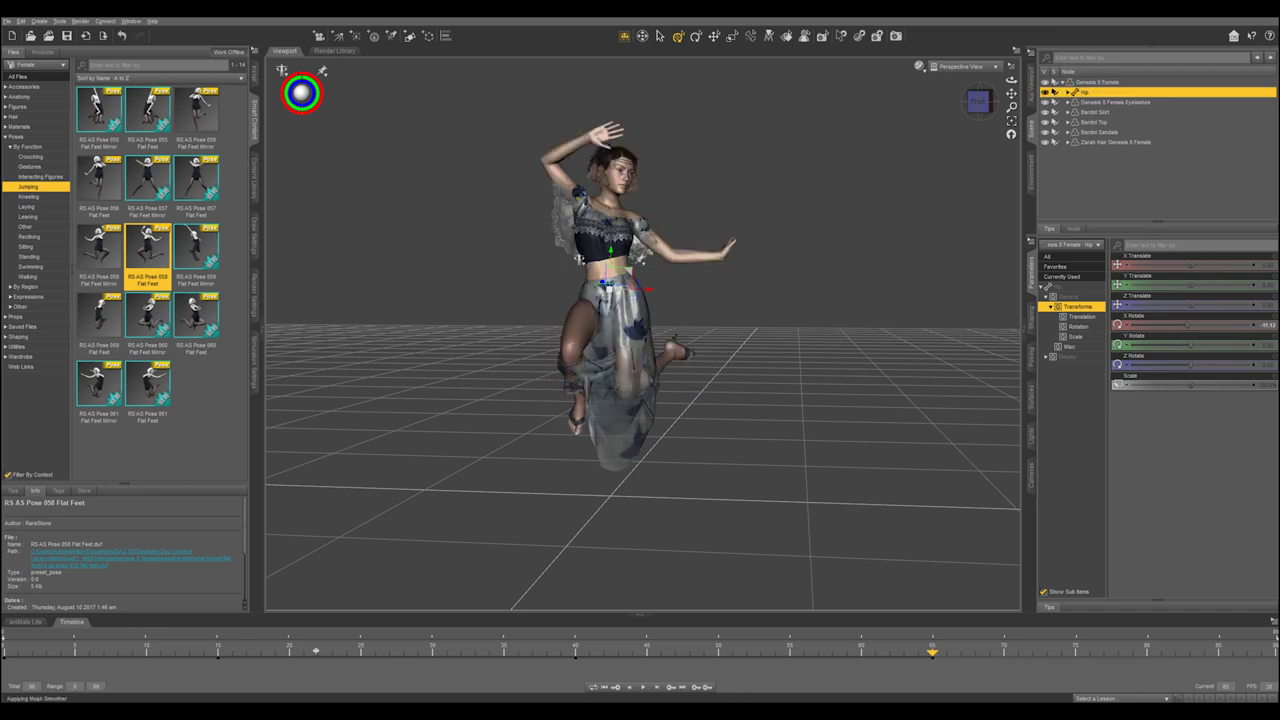
pyautogui.moveTo(210, 652)
pyautogui.mouseDown()
pyautogui.moveTo(120, 652)
pyautogui.moveTo(203, 652)
pyautogui.mouseUp()
pyautogui.moveTo(311, 653); pyautogui.dragTo(932, 652)
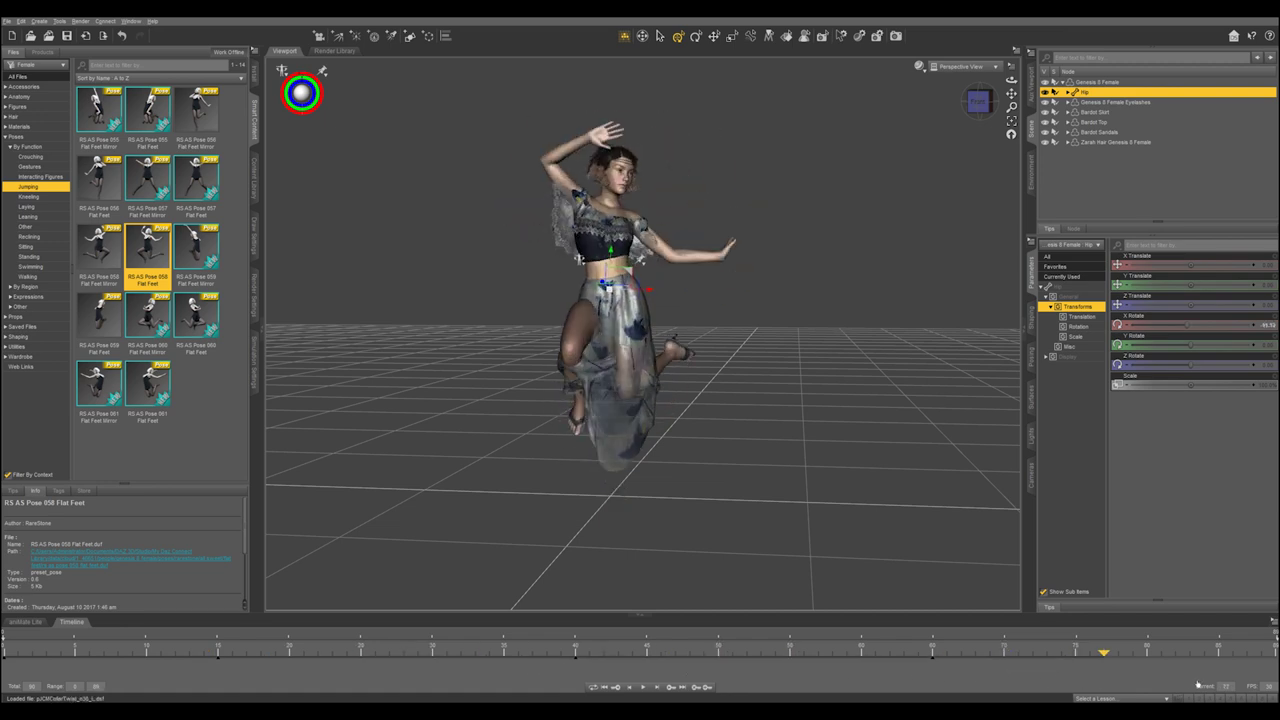
# - Simulate the clothing with Frames To Simulate set to Animated (Use Timeline Play Range), and play back the animation
pyautogui.click(253, 358)
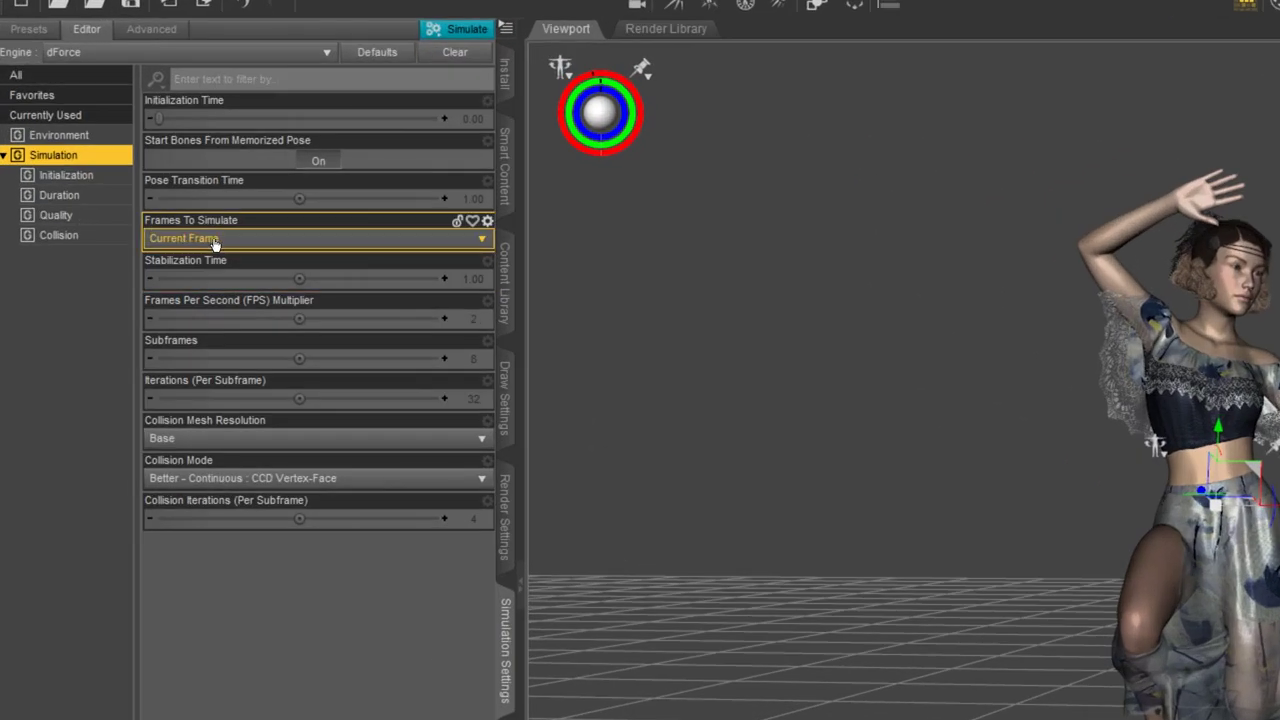
pyautogui.click(107, 157)
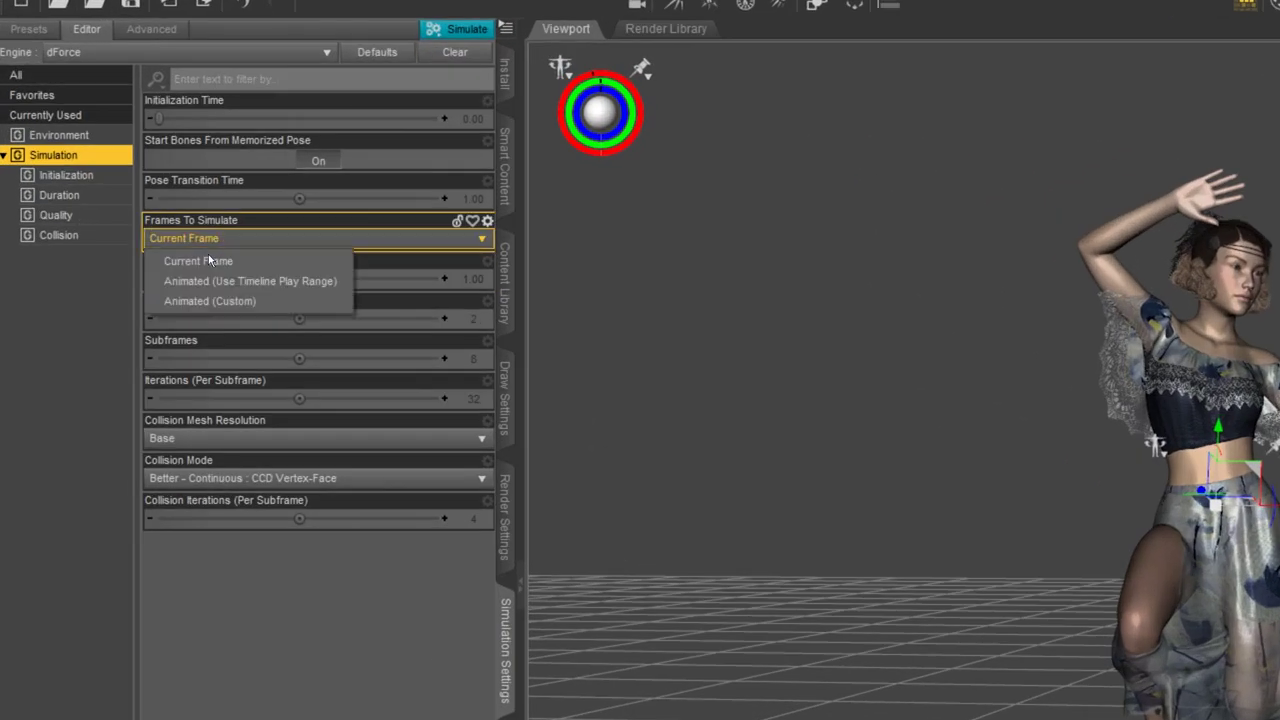
pyautogui.click(263, 283)
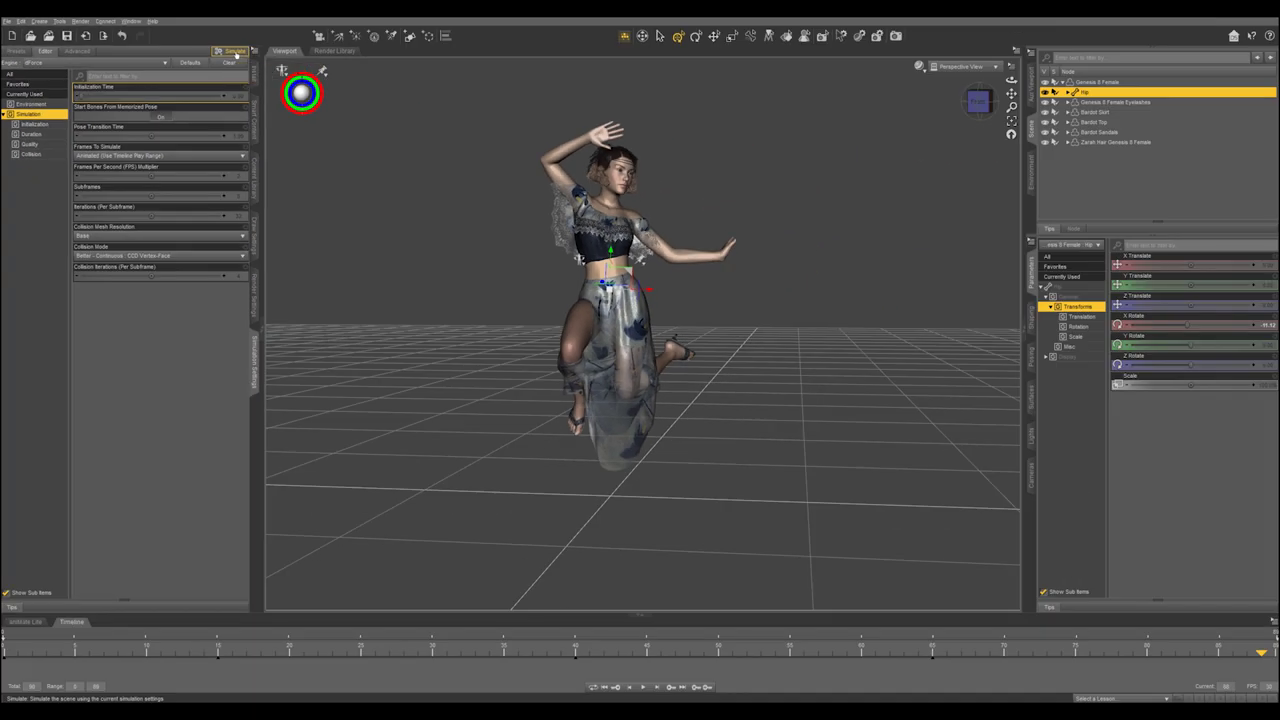
pyautogui.click(233, 52)
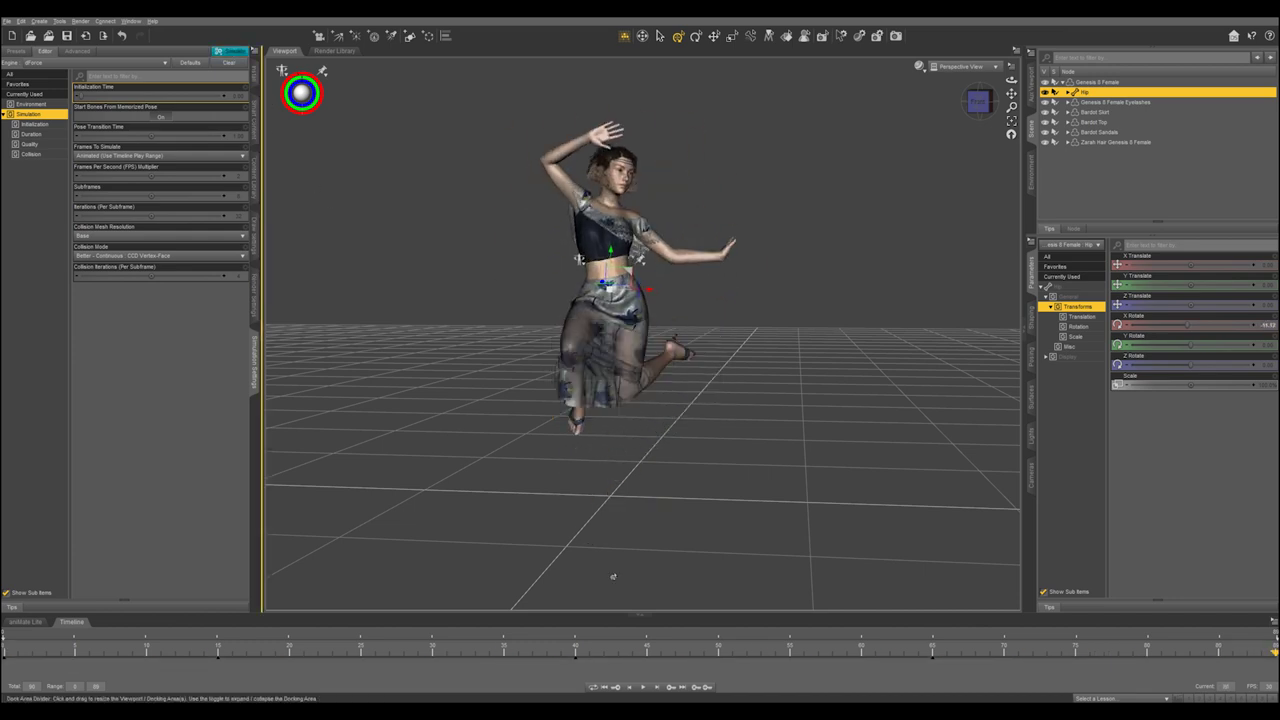
pyautogui.click(642, 688)
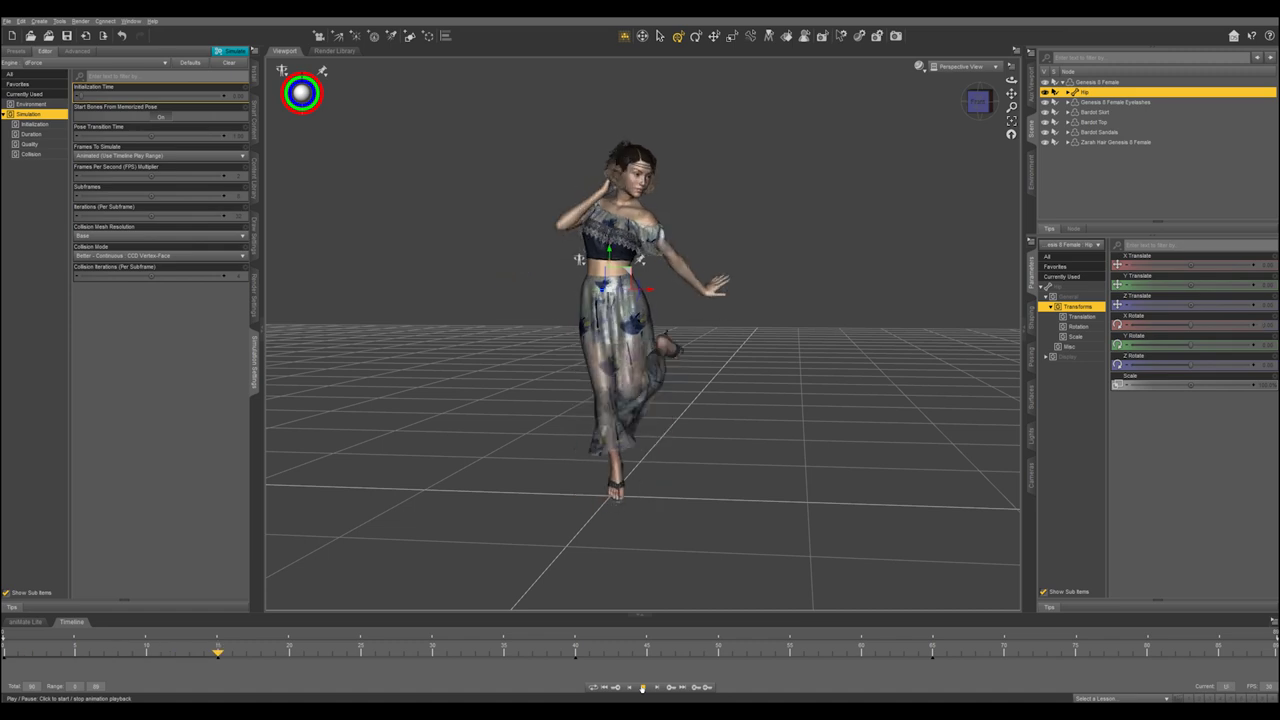